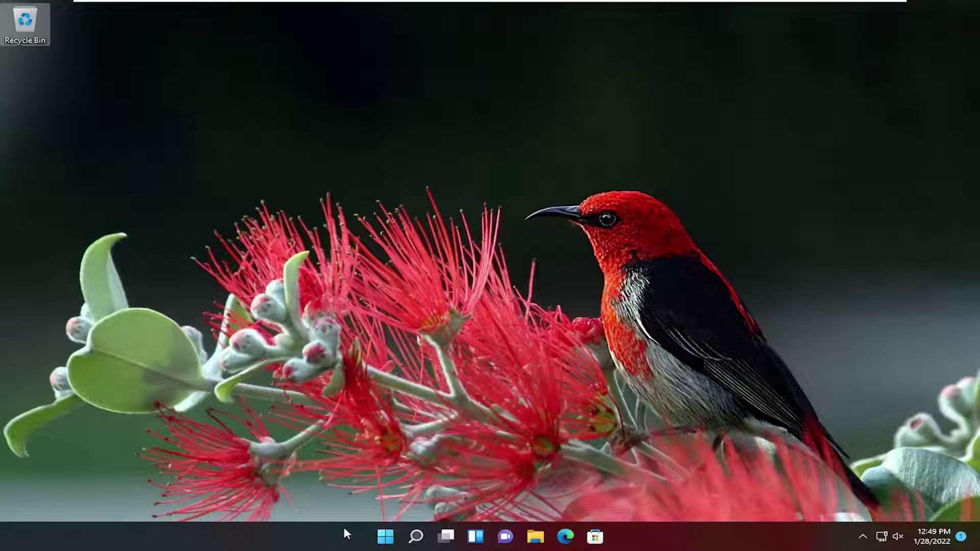
Search Start for 'notifications' and open the Notifications settings page.
{"action": "left_click", "coordinate": [381, 542]}
{"action": "type", "text": "no"}
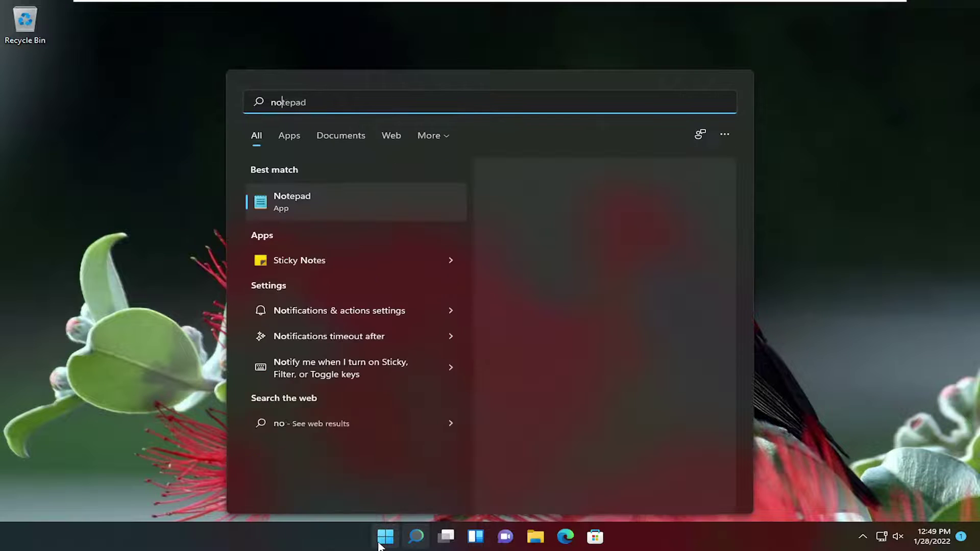
{"action": "type", "text": "tifications"}
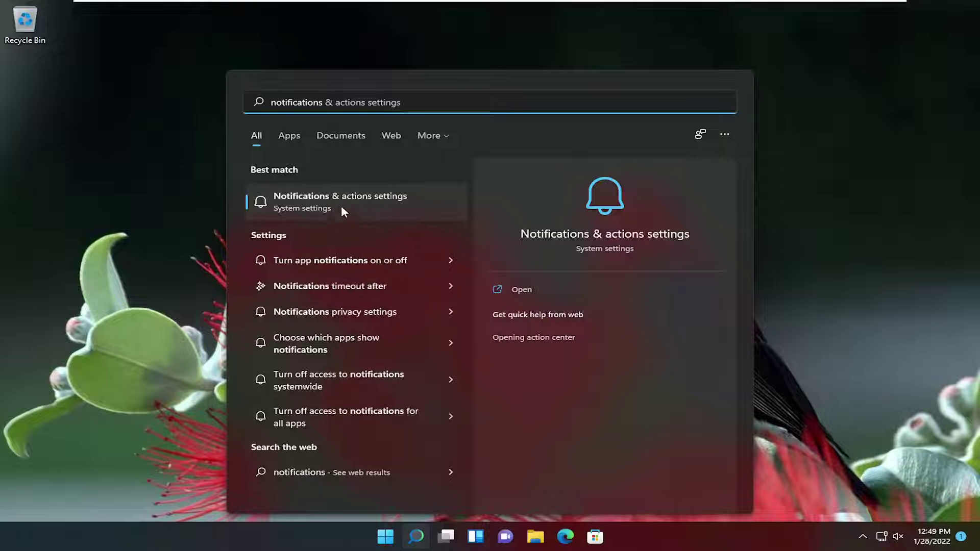
{"action": "left_click", "coordinate": [376, 211]}
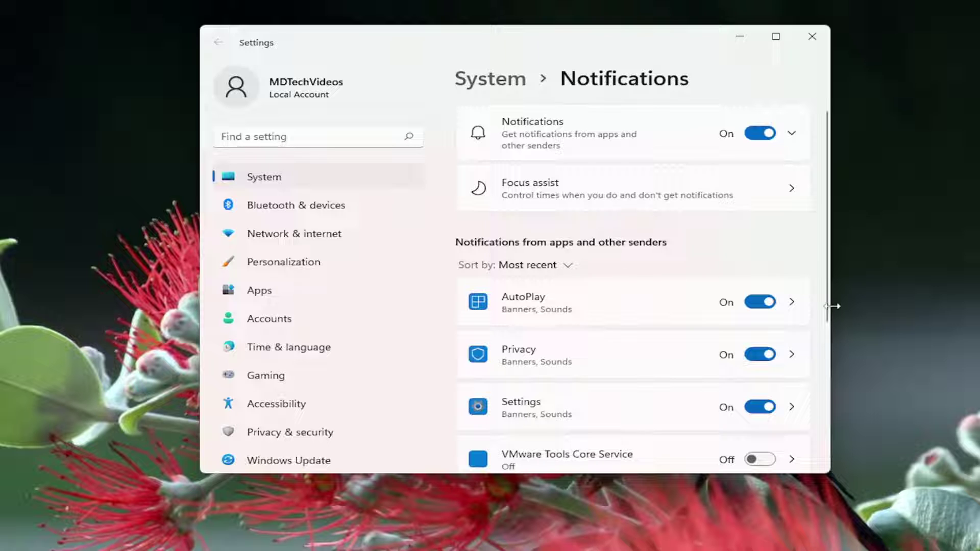
Scroll through the per-app notification senders to review which apps may notify.
{"action": "scroll", "coordinate": [606, 323], "scroll_direction": "down", "scroll_amount": 2}
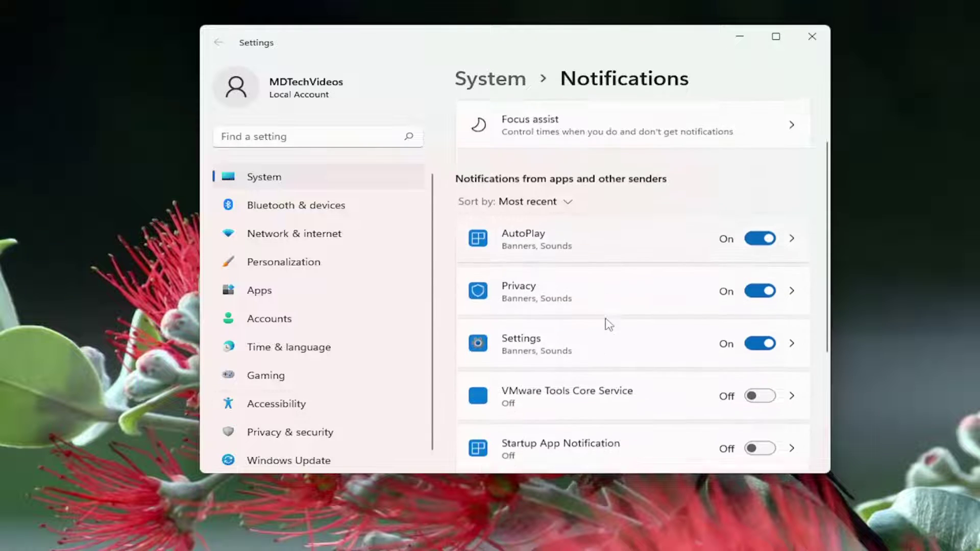
{"action": "scroll", "coordinate": [605, 324], "scroll_direction": "up", "scroll_amount": 2}
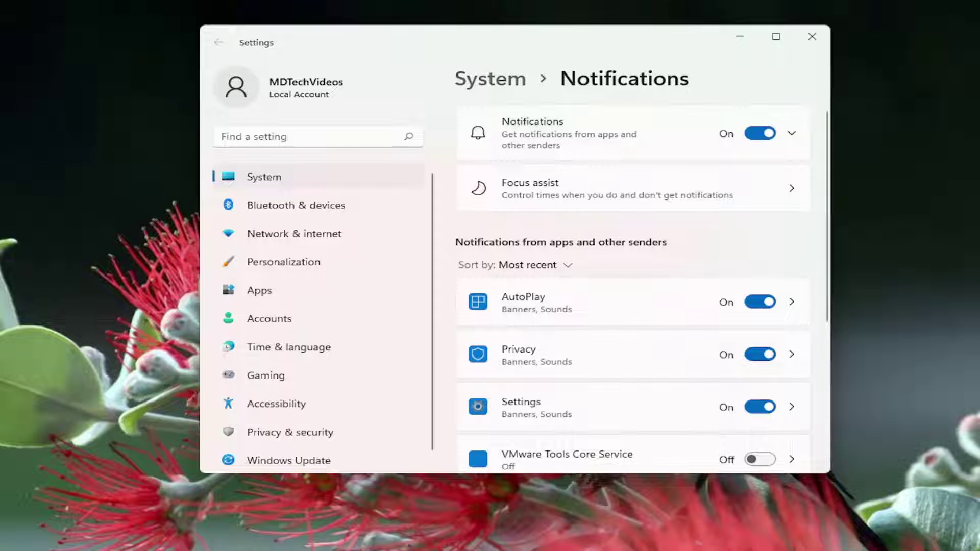
{"action": "scroll", "coordinate": [575, 329], "scroll_direction": "down", "scroll_amount": 1}
{"action": "scroll", "coordinate": [584, 317], "scroll_direction": "down", "scroll_amount": 1}
{"action": "scroll", "coordinate": [587, 318], "scroll_direction": "down", "scroll_amount": 1}
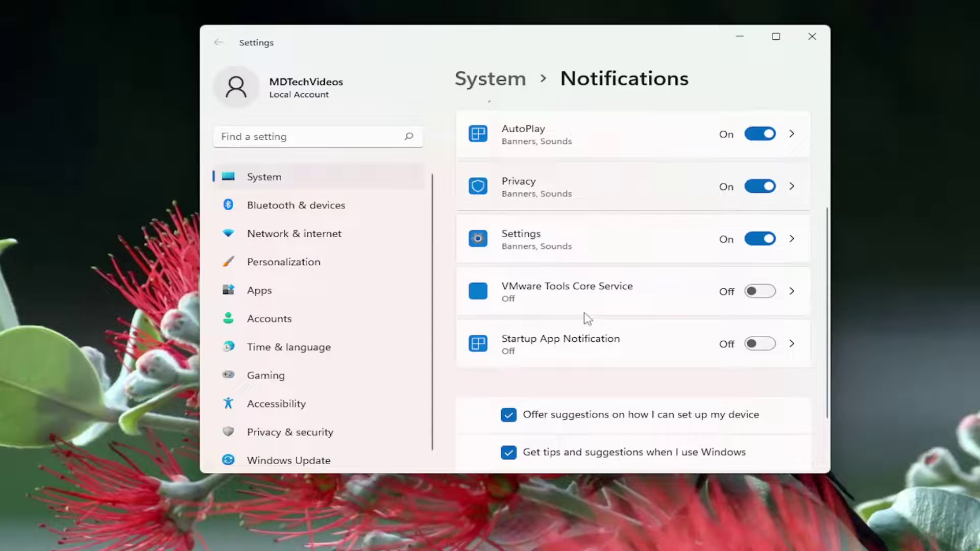
{"action": "scroll", "coordinate": [613, 256], "scroll_direction": "up", "scroll_amount": 1}
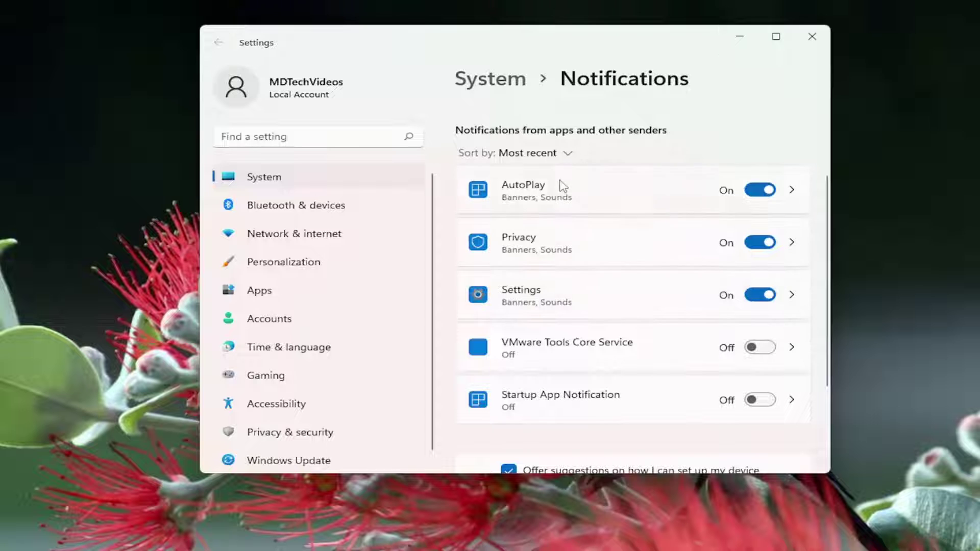
{"action": "scroll", "coordinate": [541, 337], "scroll_direction": "down", "scroll_amount": 1}
{"action": "scroll", "coordinate": [553, 339], "scroll_direction": "down", "scroll_amount": 1}
{"action": "scroll", "coordinate": [612, 255], "scroll_direction": "up", "scroll_amount": 2}
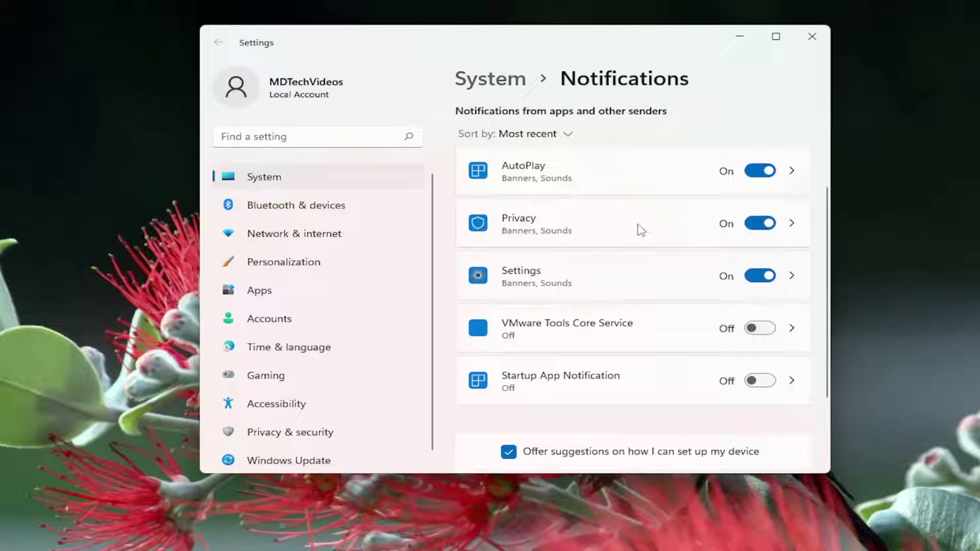
{"action": "scroll", "coordinate": [564, 254], "scroll_direction": "up", "scroll_amount": 1}
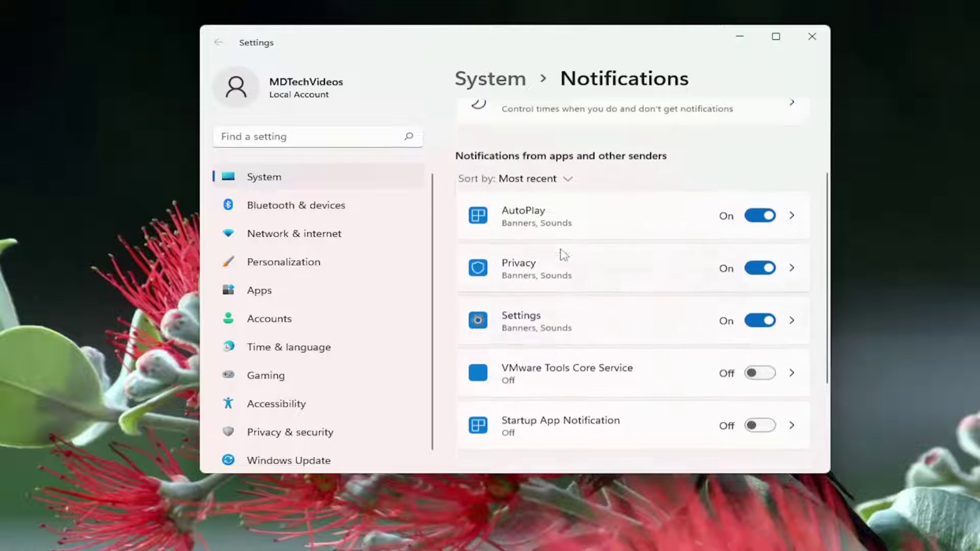
{"action": "scroll", "coordinate": [564, 254], "scroll_direction": "up", "scroll_amount": 1}
{"action": "scroll", "coordinate": [631, 236], "scroll_direction": "down", "scroll_amount": 4}
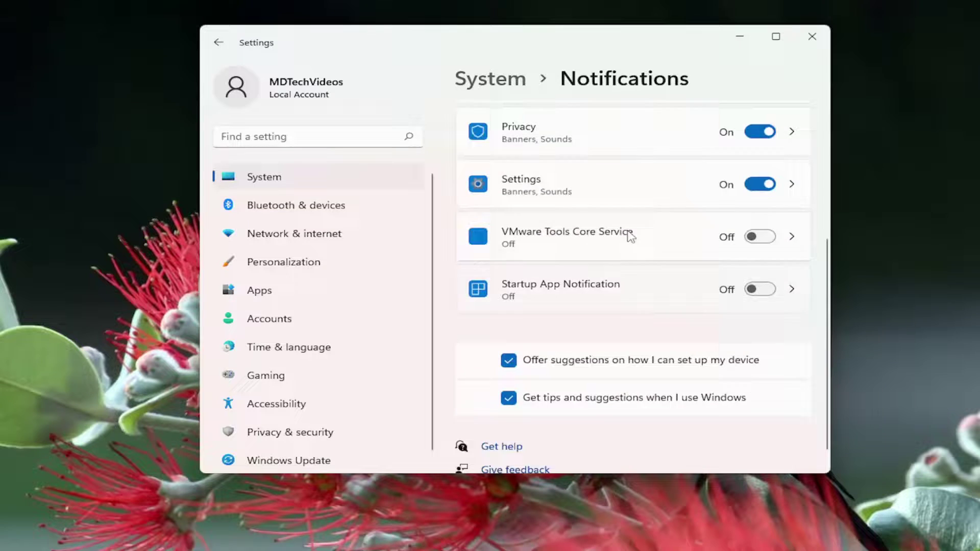
{"action": "scroll", "coordinate": [581, 301], "scroll_direction": "up", "scroll_amount": 3}
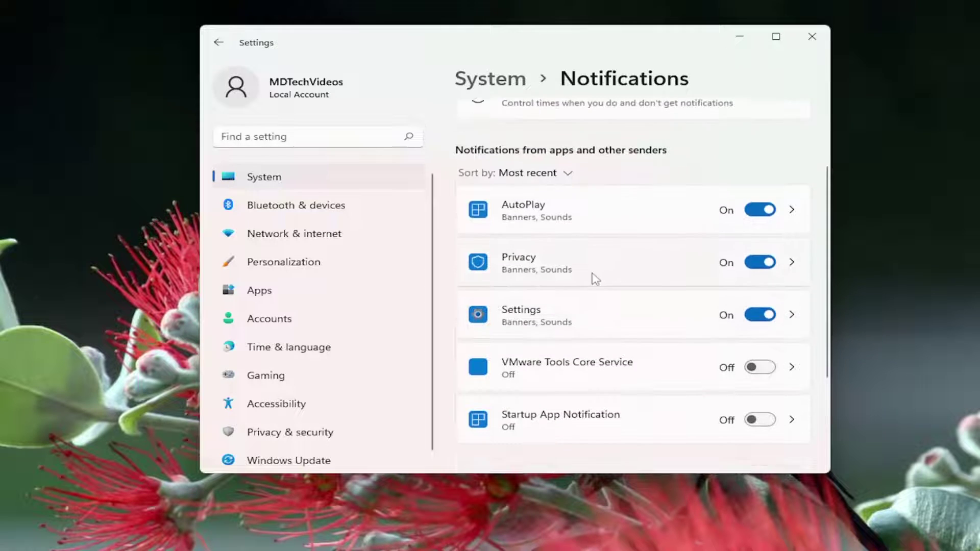
{"action": "scroll", "coordinate": [593, 279], "scroll_direction": "up", "scroll_amount": 2}
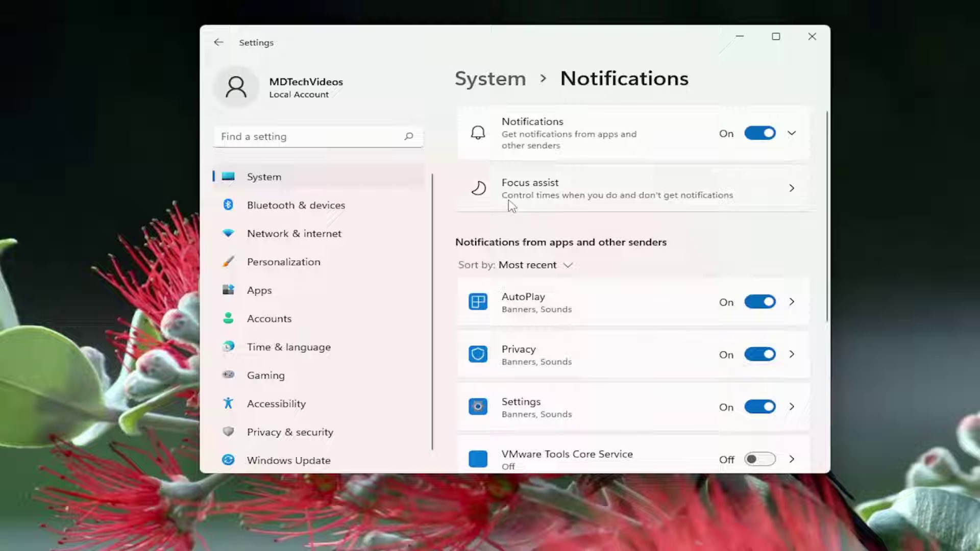
Switch Focus assist to Alarms only, hiding all non-alarm notifications.
{"action": "left_click", "coordinate": [551, 192]}
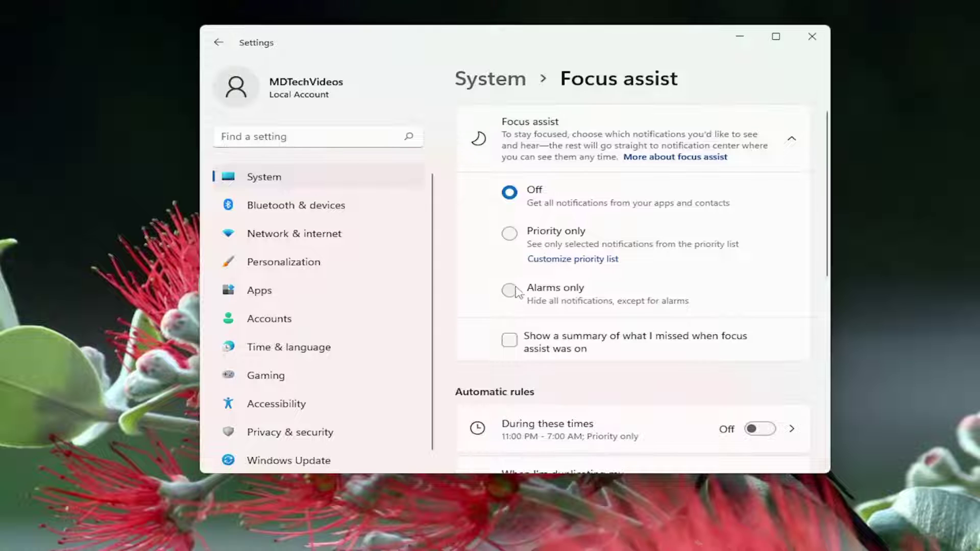
{"action": "scroll", "coordinate": [518, 271], "scroll_direction": "down", "scroll_amount": 2}
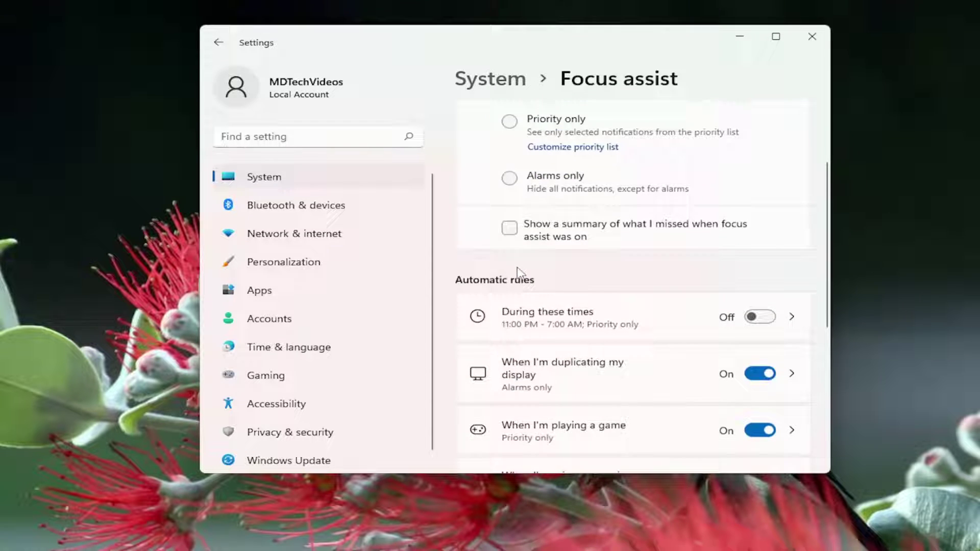
{"action": "scroll", "coordinate": [518, 270], "scroll_direction": "up", "scroll_amount": 2}
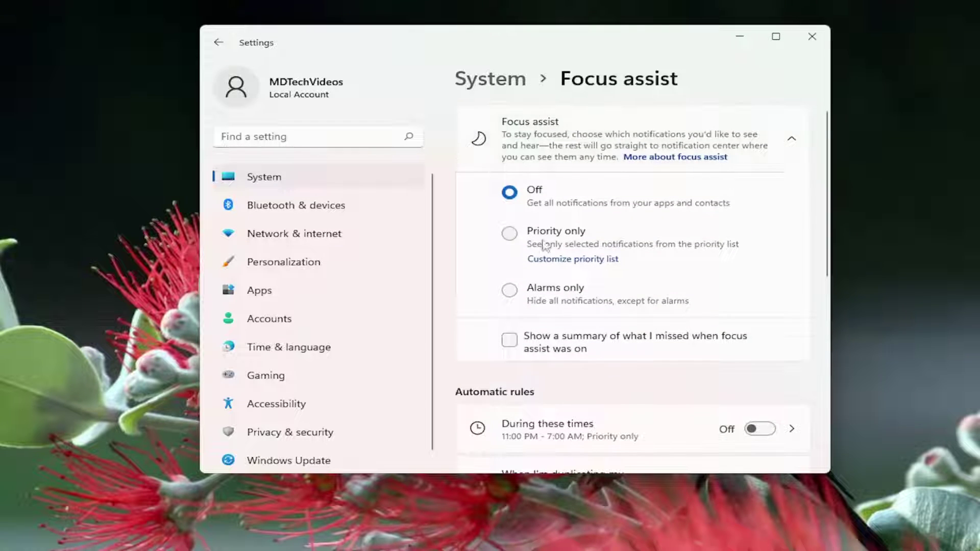
{"action": "left_click", "coordinate": [510, 290]}
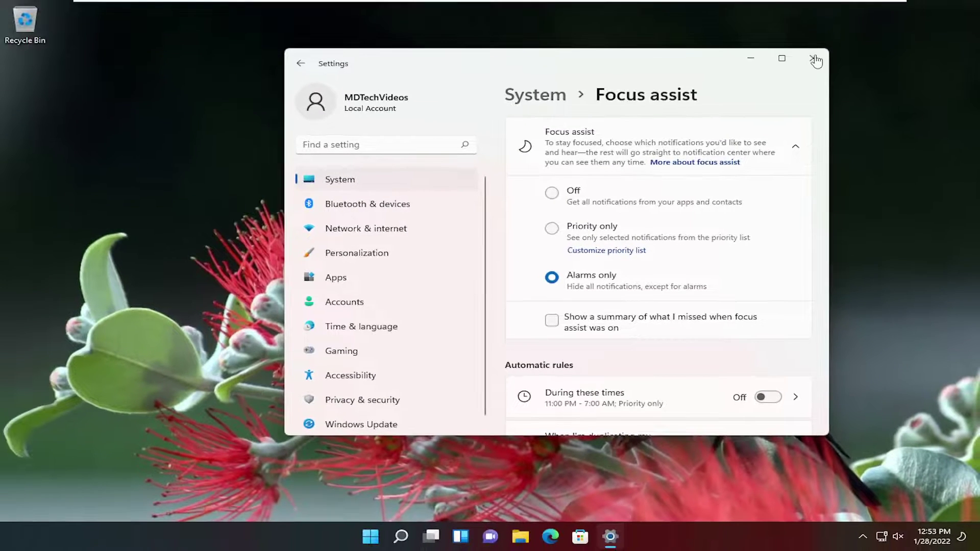
Open Apps & features and filter the app list by 'snip' to show Snipping Tool.
{"action": "left_click", "coordinate": [815, 61]}
{"action": "left_click", "coordinate": [412, 539]}
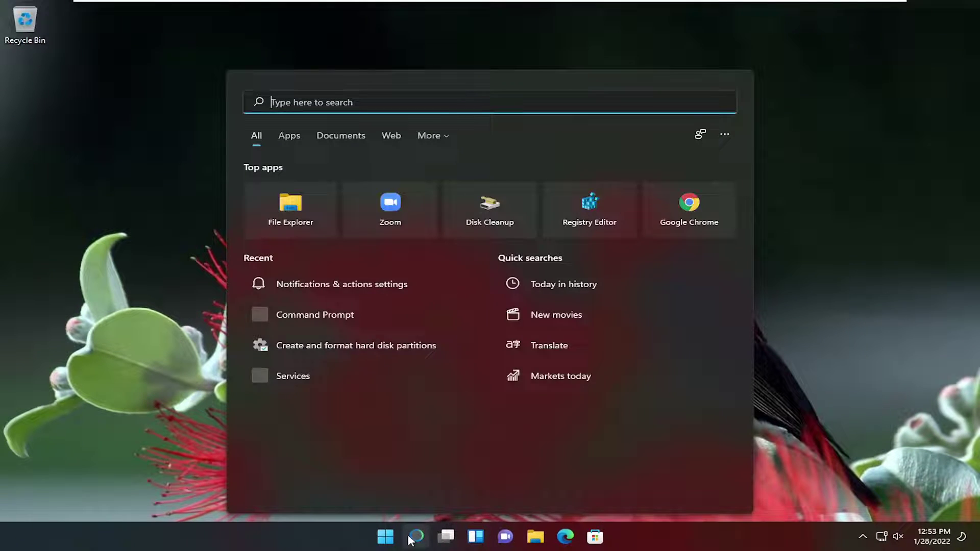
{"action": "type", "text": "apps and f"}
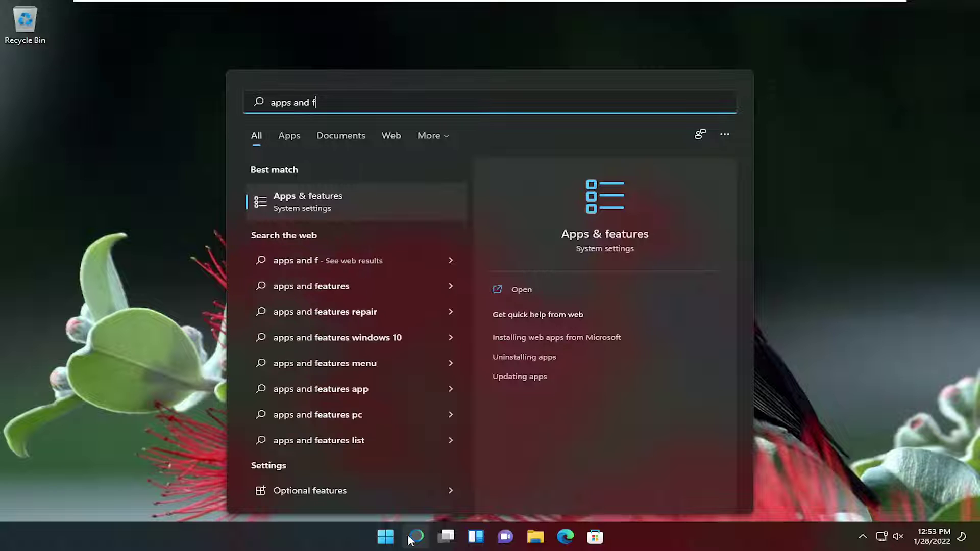
{"action": "left_click", "coordinate": [323, 203]}
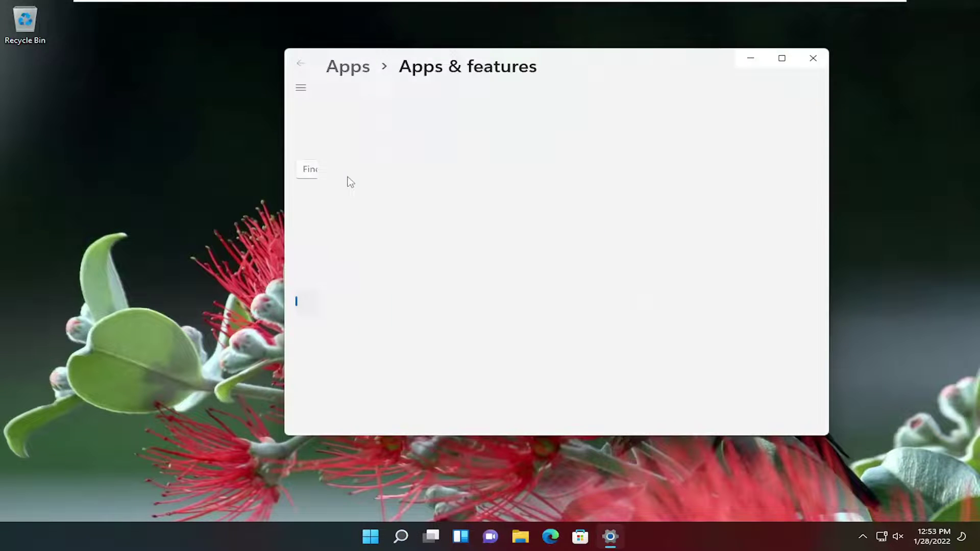
{"action": "scroll", "coordinate": [613, 253], "scroll_direction": "down", "scroll_amount": 4}
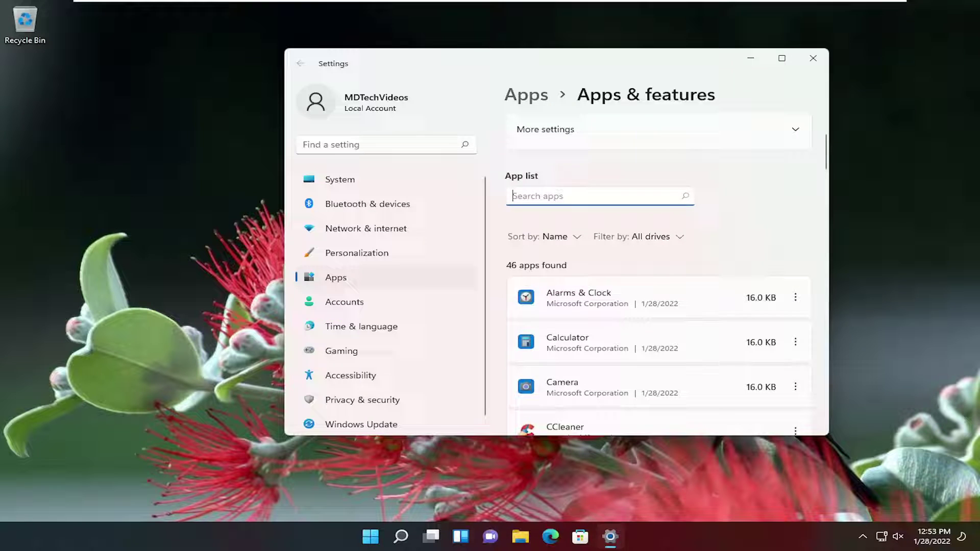
{"action": "type", "text": "snip"}
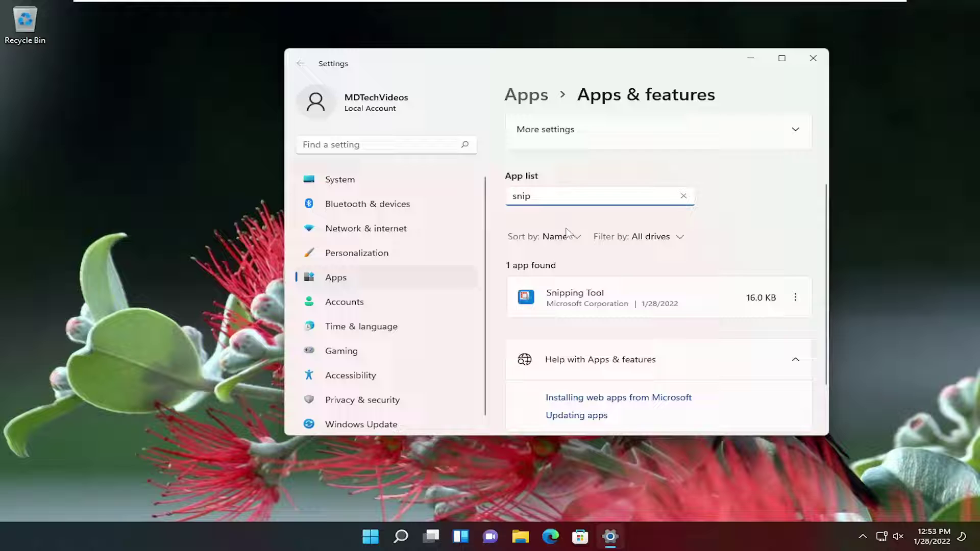
{"action": "scroll", "coordinate": [571, 240], "scroll_direction": "down", "scroll_amount": 2}
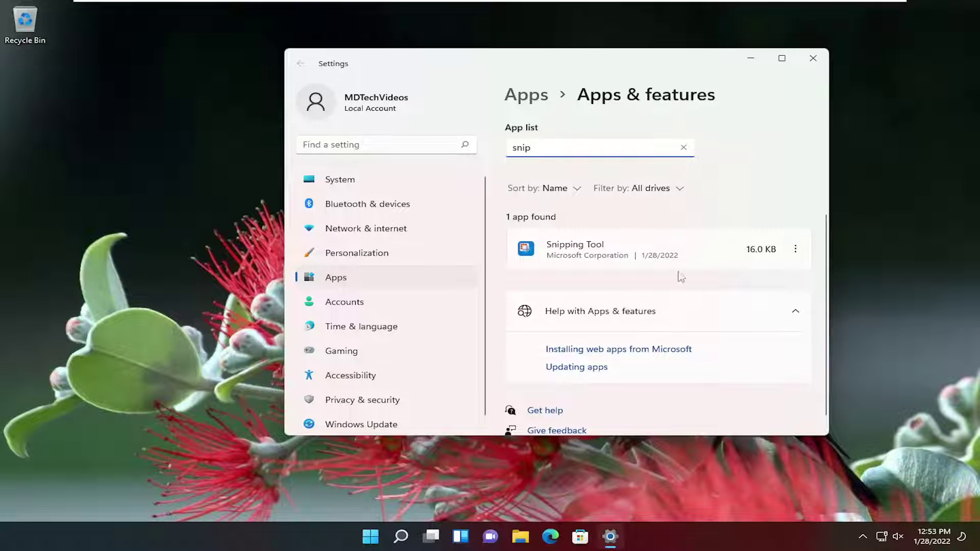
Repair the Snipping Tool from its Advanced options page.
{"action": "left_click", "coordinate": [796, 249]}
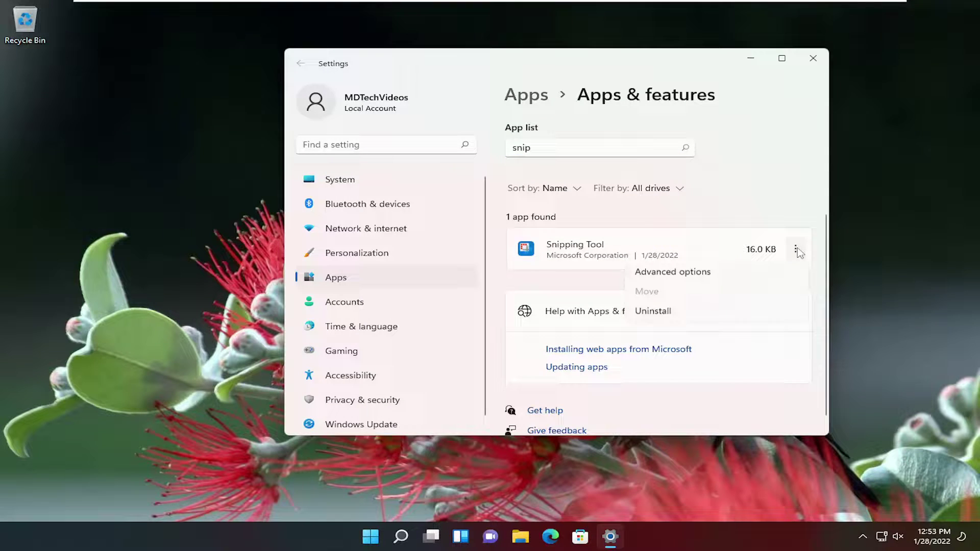
{"action": "left_click", "coordinate": [647, 276]}
{"action": "scroll", "coordinate": [648, 276], "scroll_direction": "down", "scroll_amount": 1}
{"action": "scroll", "coordinate": [635, 269], "scroll_direction": "down", "scroll_amount": 1}
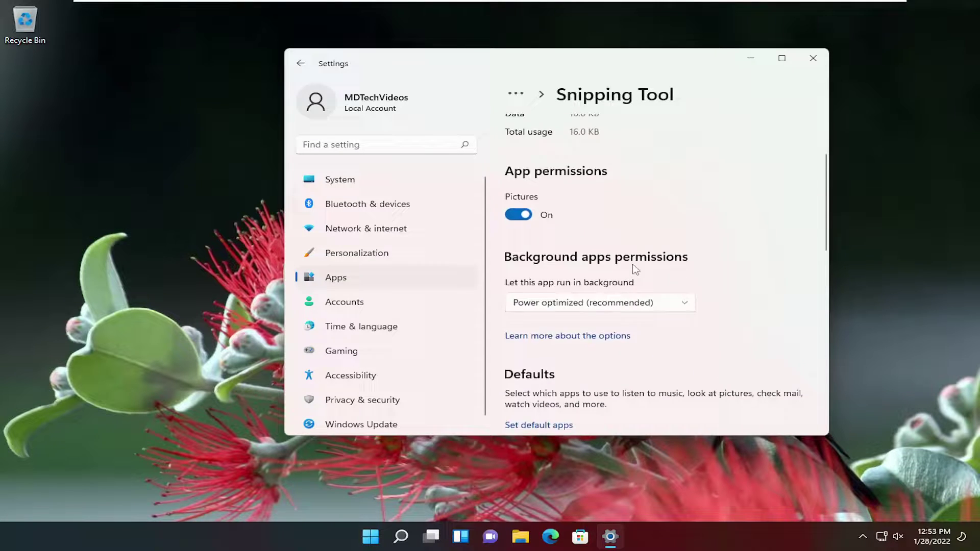
{"action": "scroll", "coordinate": [632, 269], "scroll_direction": "down", "scroll_amount": 1}
{"action": "scroll", "coordinate": [612, 306], "scroll_direction": "down", "scroll_amount": 3}
{"action": "scroll", "coordinate": [587, 329], "scroll_direction": "down", "scroll_amount": 1}
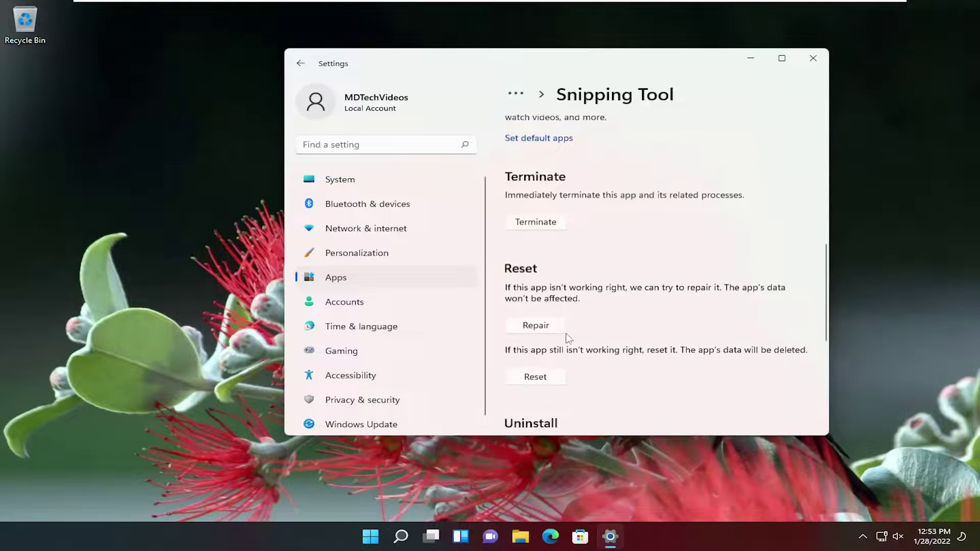
{"action": "left_click", "coordinate": [534, 329]}
Reset the Snipping Tool, confirm wiping its data, and close Settings.
{"action": "scroll", "coordinate": [562, 316], "scroll_direction": "down", "scroll_amount": 1}
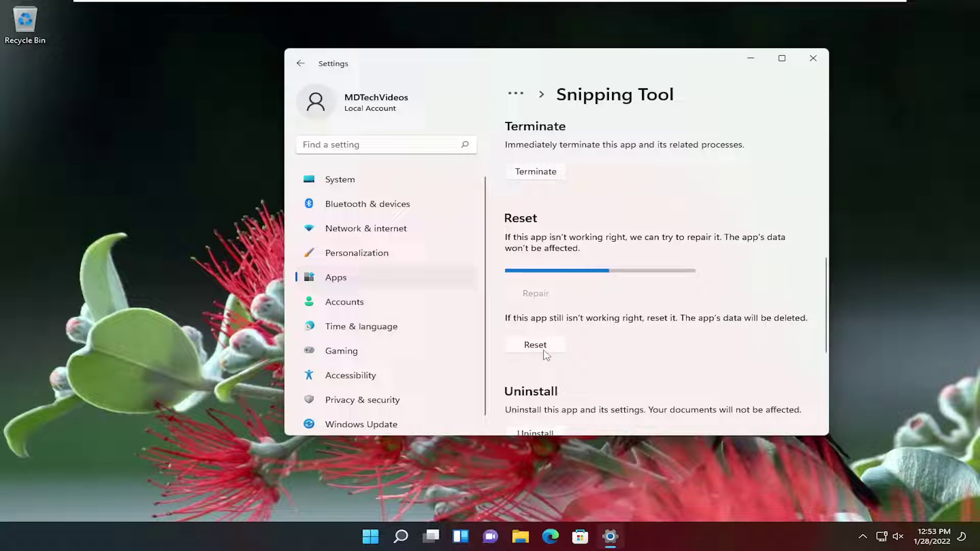
{"action": "left_click", "coordinate": [534, 329]}
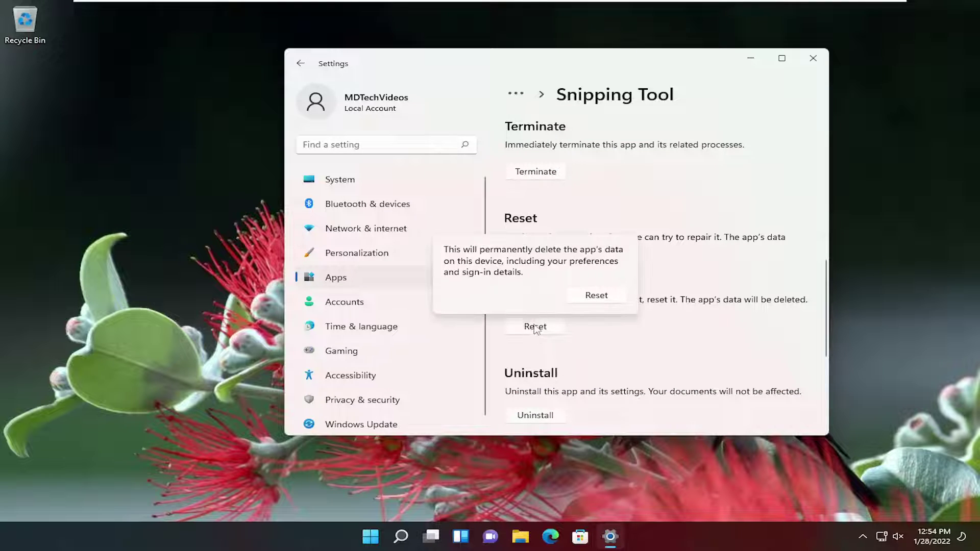
{"action": "left_click", "coordinate": [597, 297]}
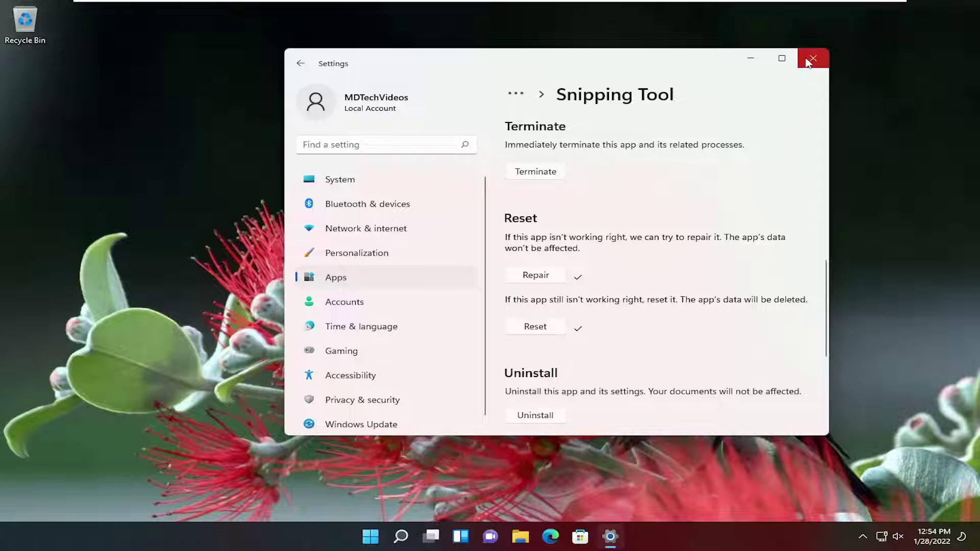
{"action": "left_click", "coordinate": [811, 60]}
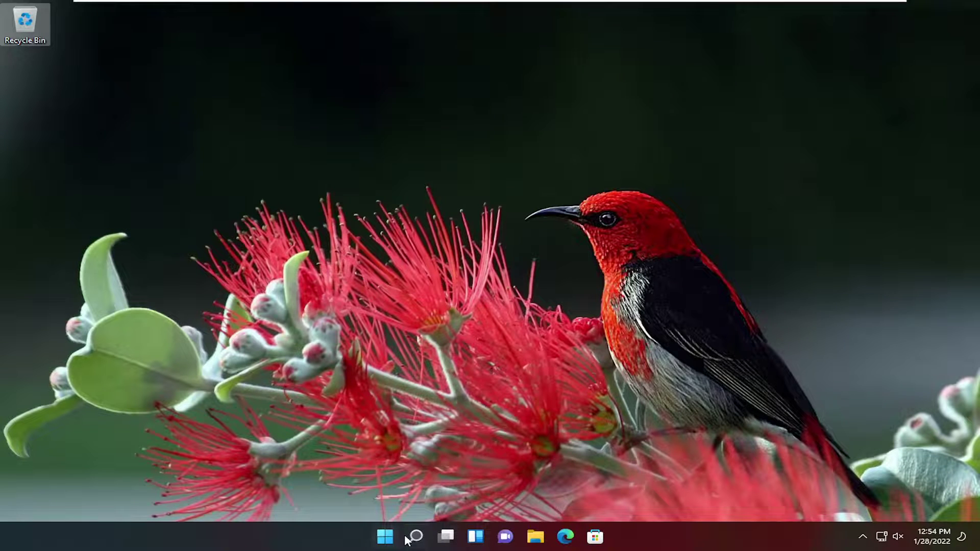
Run 'sfc /scannow' in a Command Prompt launched as administrator.
{"action": "left_click", "coordinate": [419, 536]}
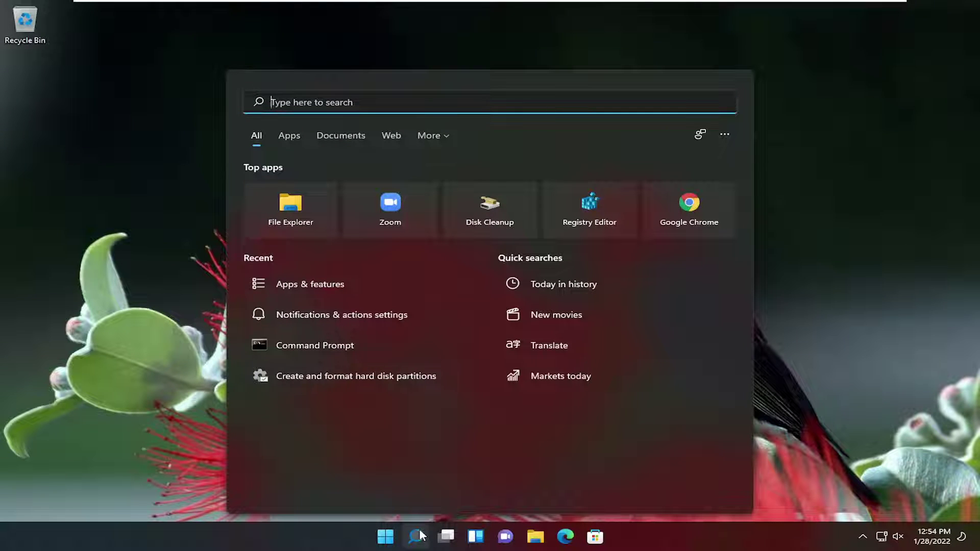
{"action": "type", "text": "cmd"}
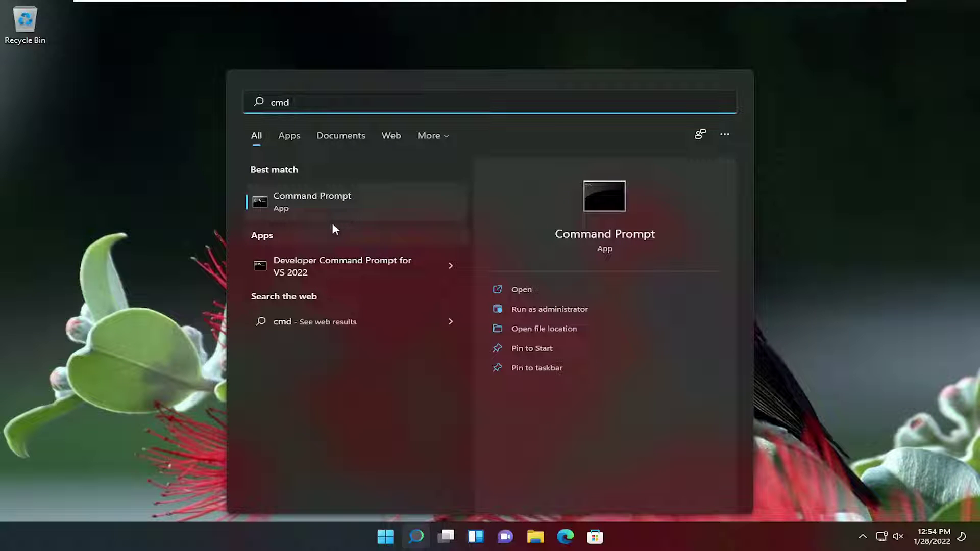
{"action": "right_click", "coordinate": [306, 197]}
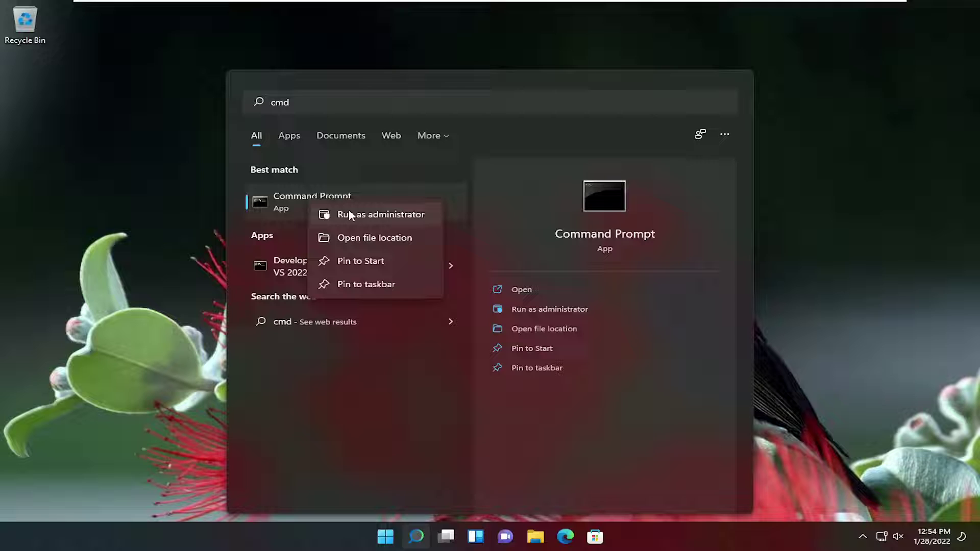
{"action": "left_click", "coordinate": [350, 215]}
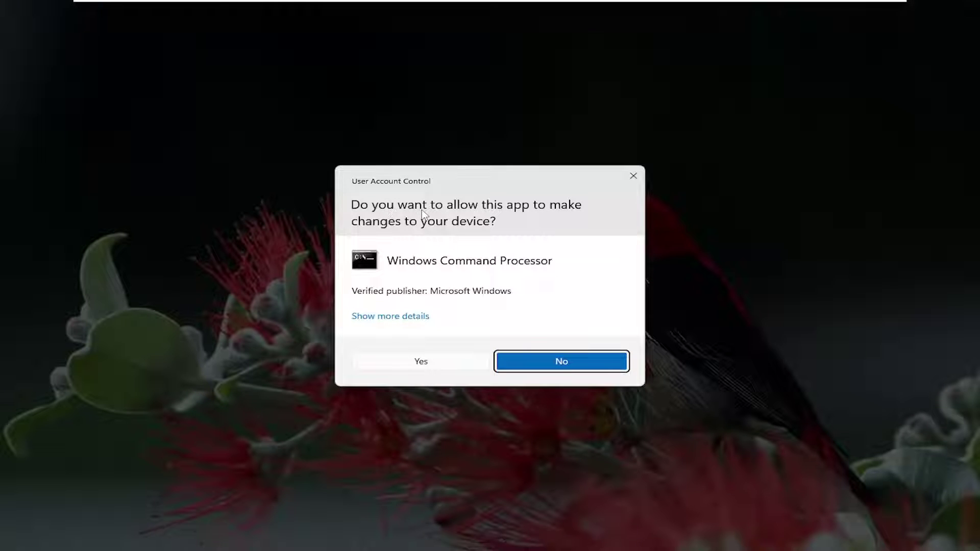
{"action": "left_click", "coordinate": [439, 362]}
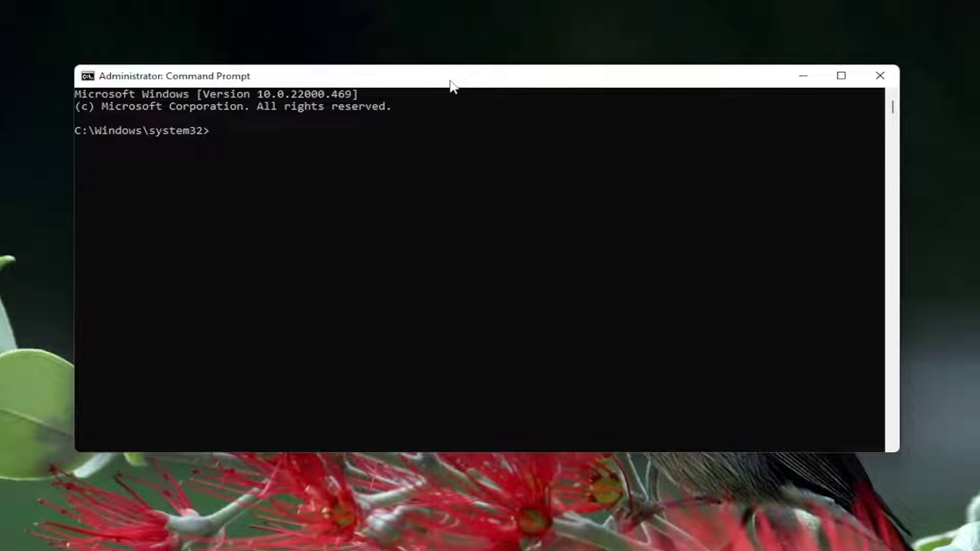
{"action": "type", "text": "sfc "}
{"action": "type", "text": "/scannow"}
{"action": "key", "text": "Return"}
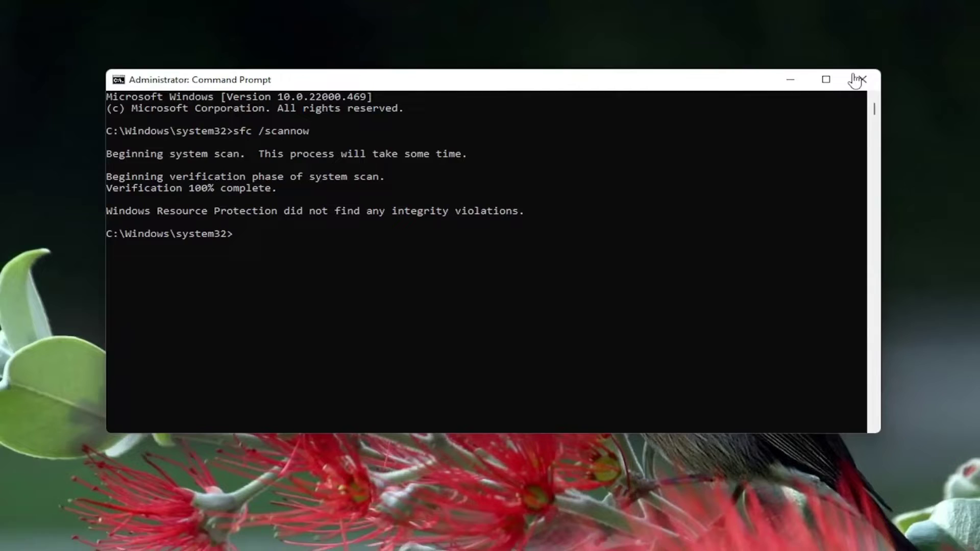
Close the Command Prompt and bring up the Win+X quick menu from Start.
{"action": "left_click", "coordinate": [880, 75]}
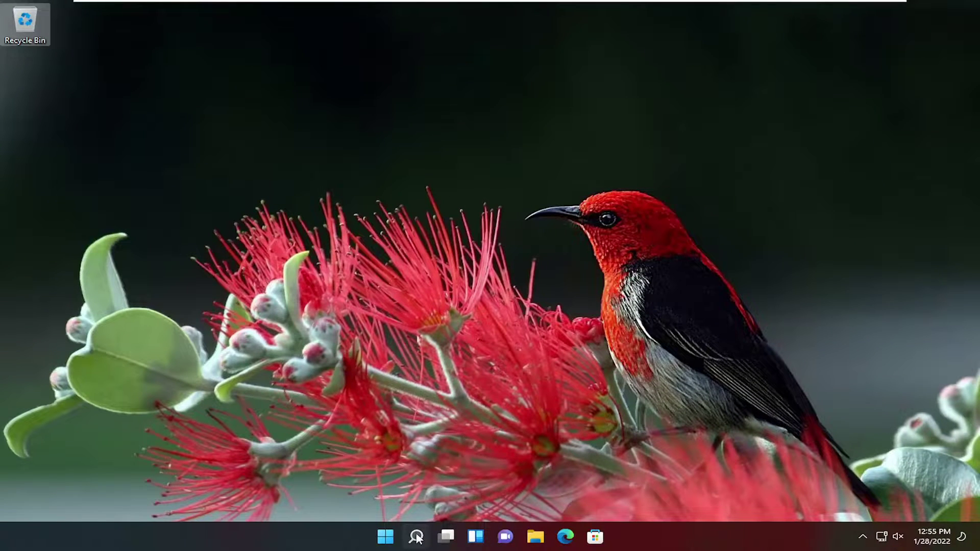
{"action": "right_click", "coordinate": [385, 536]}
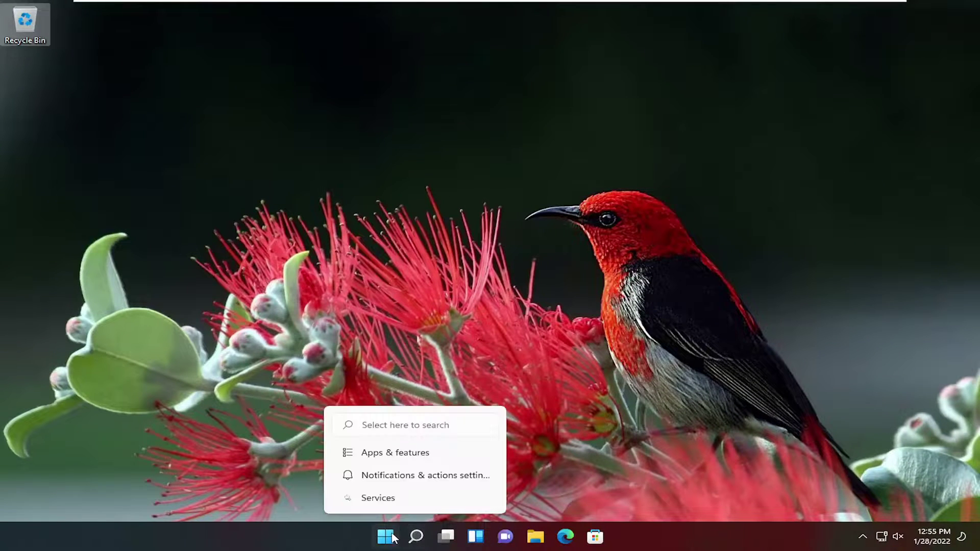